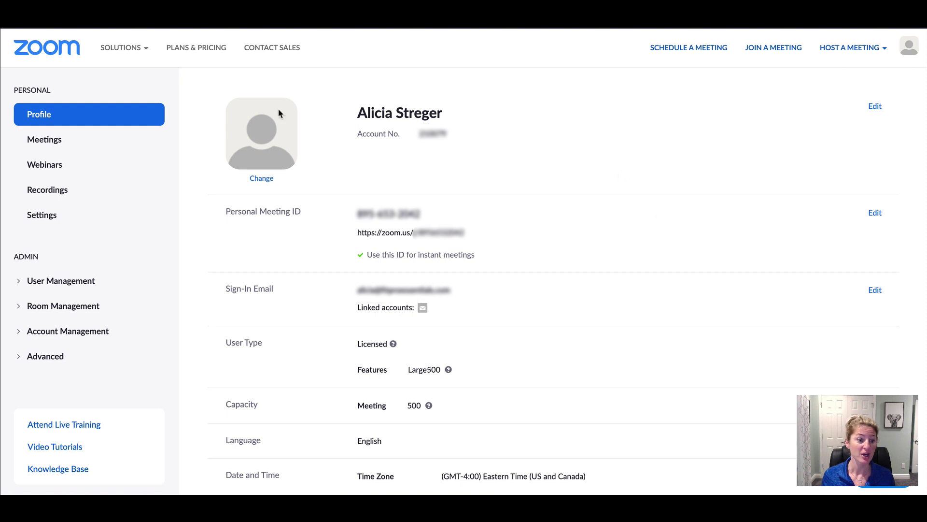
Step: Delete the recurring '8am Classes' meeting from the Meetings list, leaving only office hours
{"action": "left_click", "coordinate": [54, 142]}
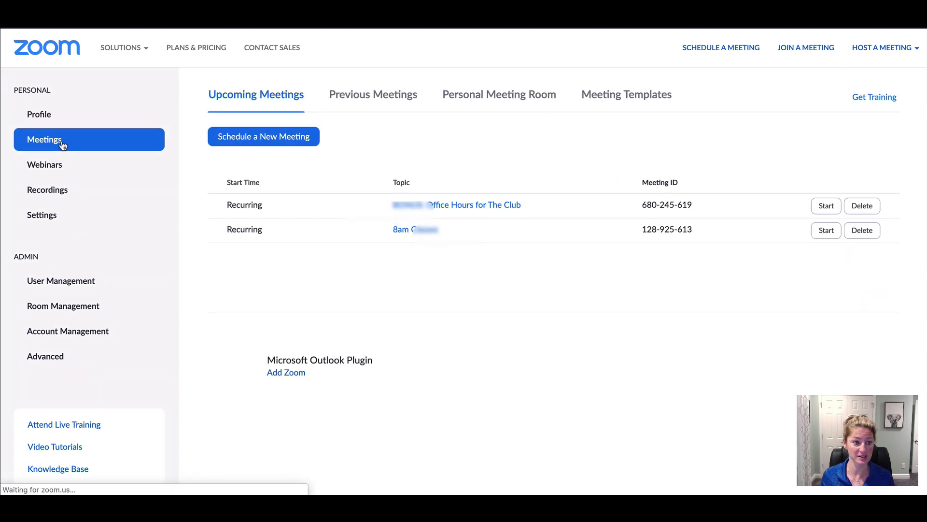
{"action": "left_click", "coordinate": [863, 229]}
{"action": "left_click", "coordinate": [567, 305]}
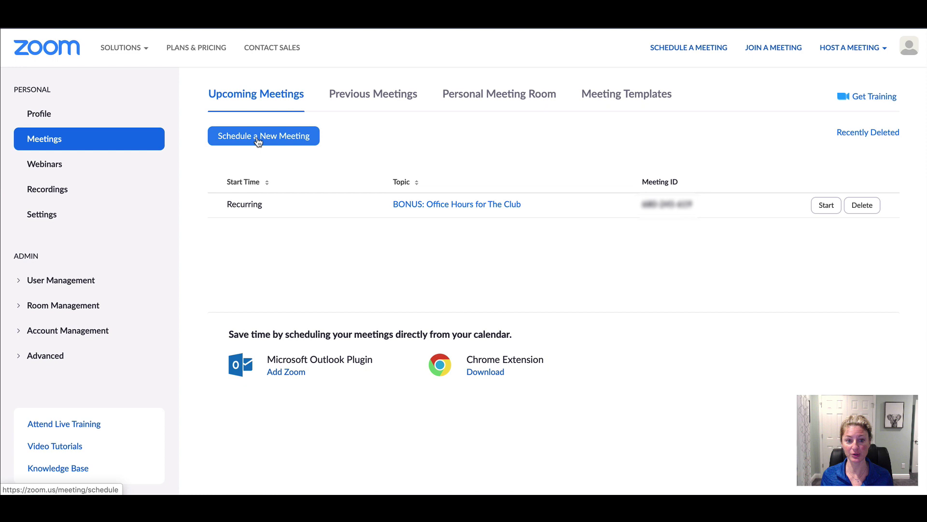
Step: Open a new meeting form for the topic '8 am Small Group (mon, wed, fri)'
{"action": "left_click", "coordinate": [257, 140]}
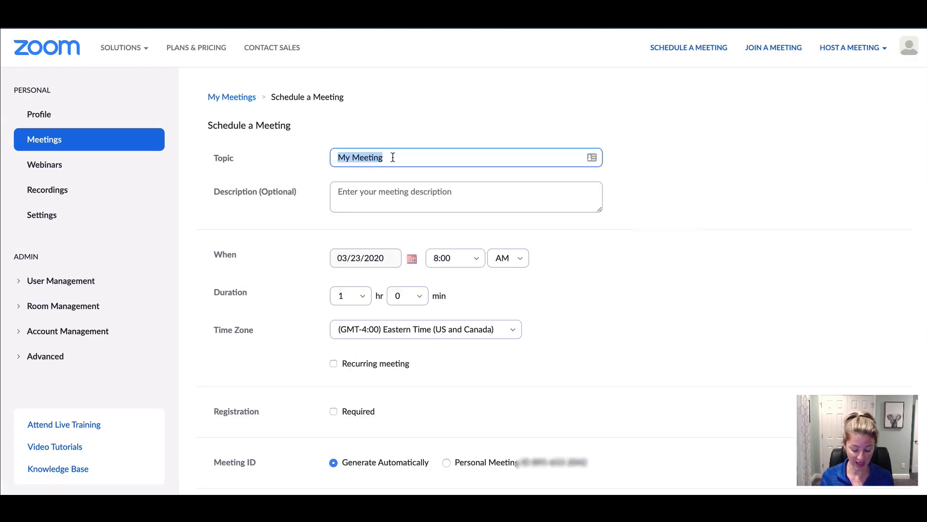
{"action": "type", "text": "8 am"}
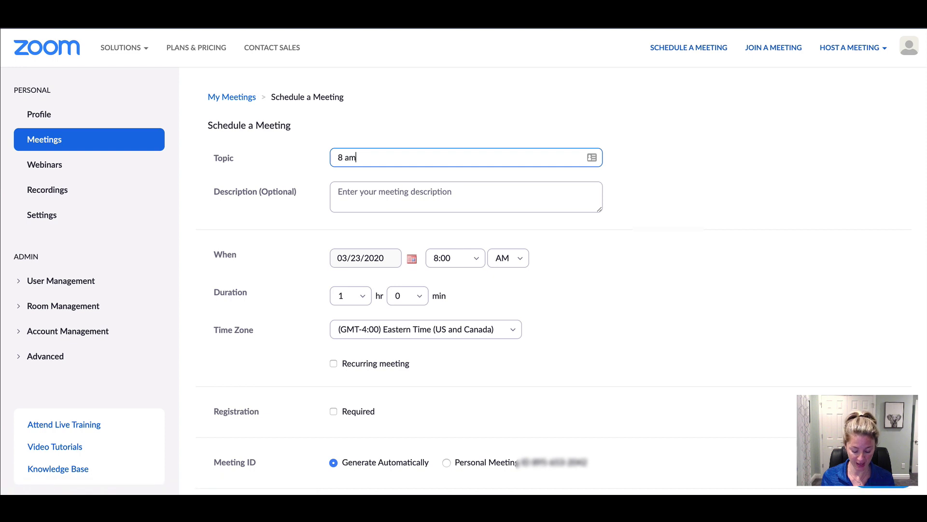
{"action": "type", "text": " Small Group"}
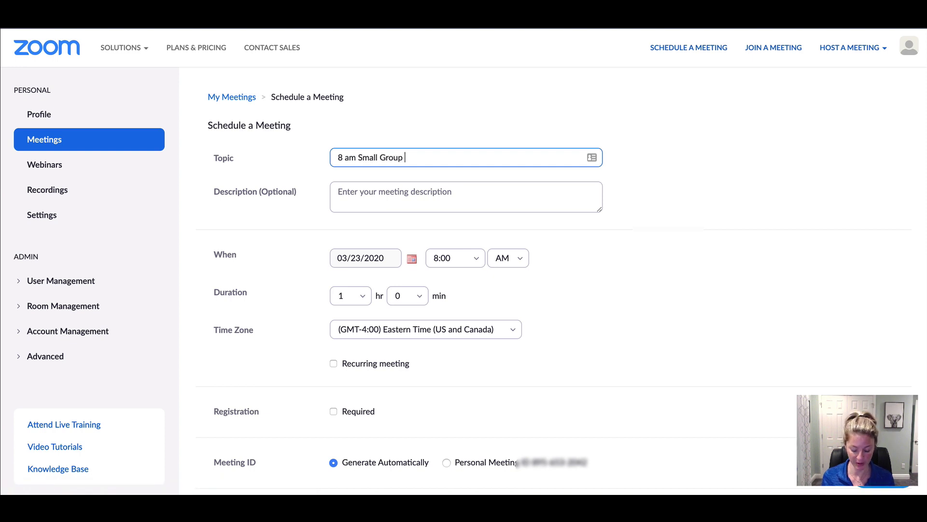
{"action": "type", "text": " (mon, wed"}
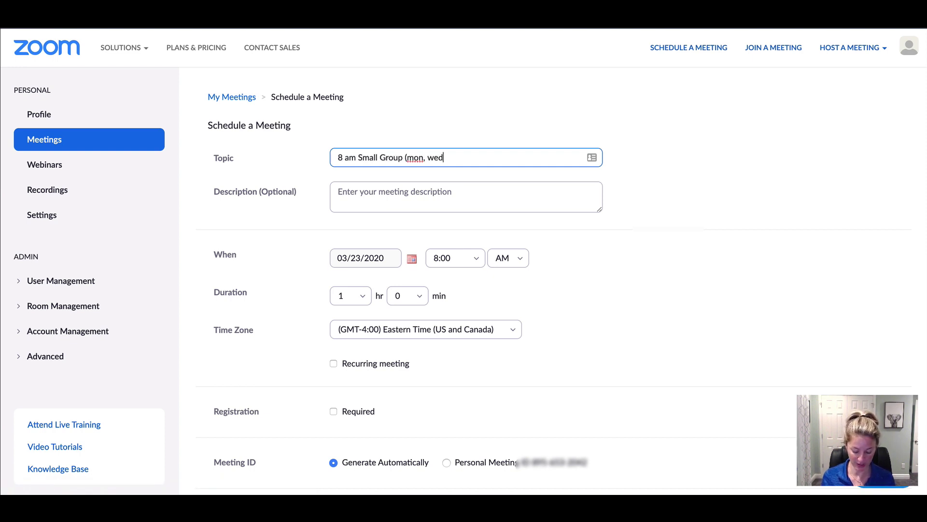
{"action": "type", "text": ", fri)"}
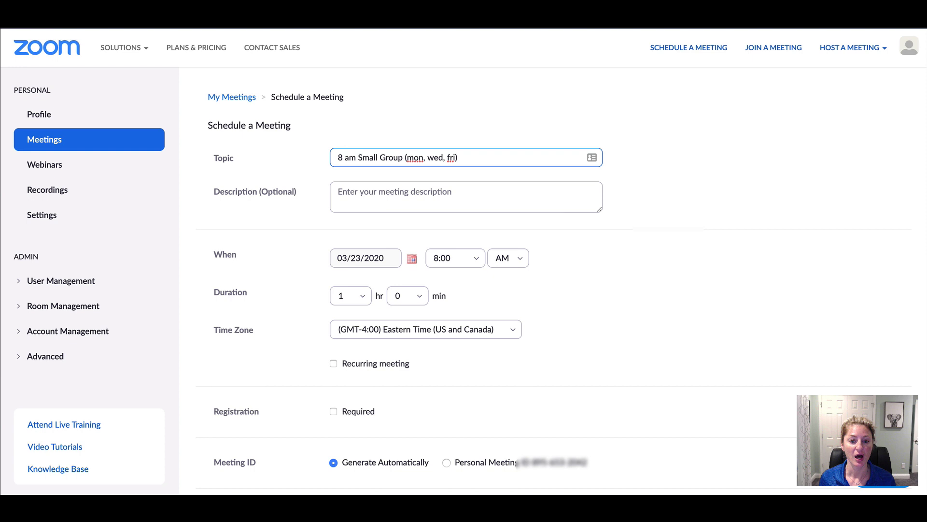
Step: Make the meeting recurring with the No Fixed Time recurrence option
{"action": "left_click", "coordinate": [334, 364]}
{"action": "scroll", "coordinate": [421, 334], "scroll_direction": "down", "scroll_amount": 3}
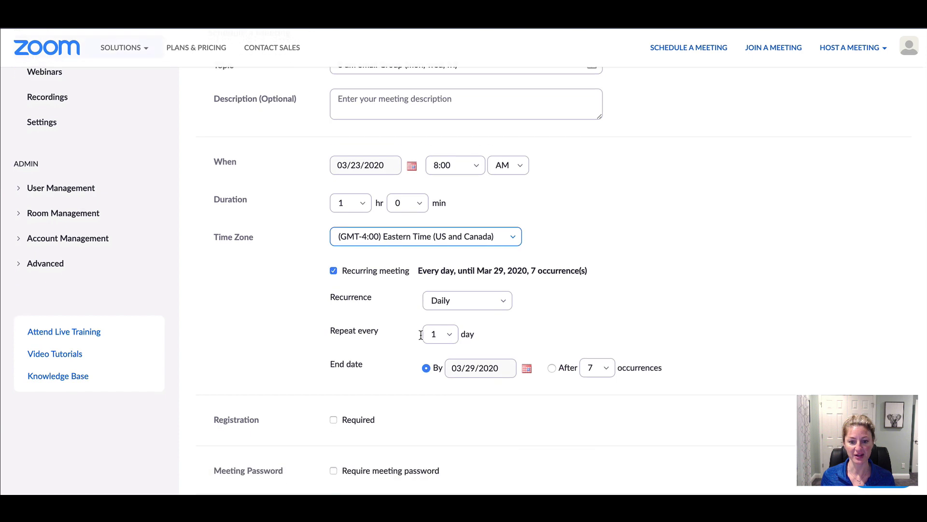
{"action": "left_click", "coordinate": [449, 298]}
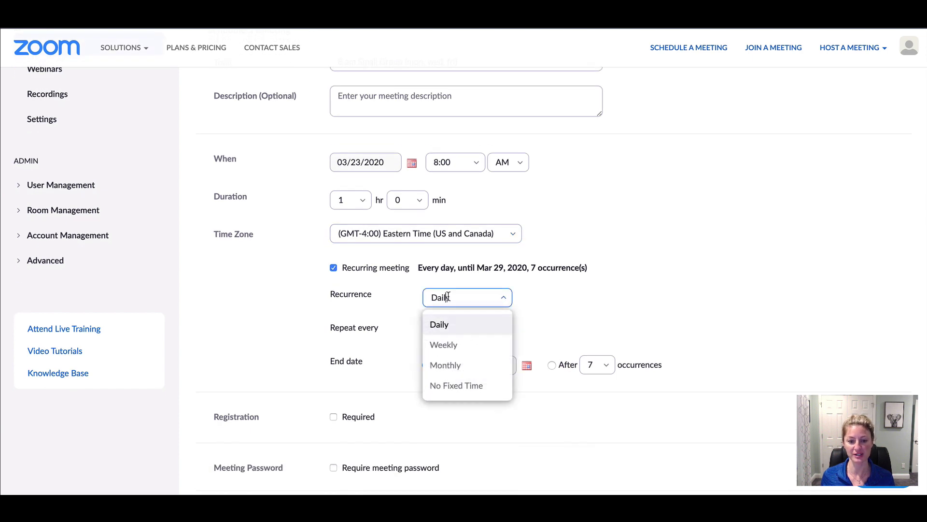
{"action": "left_click", "coordinate": [446, 386]}
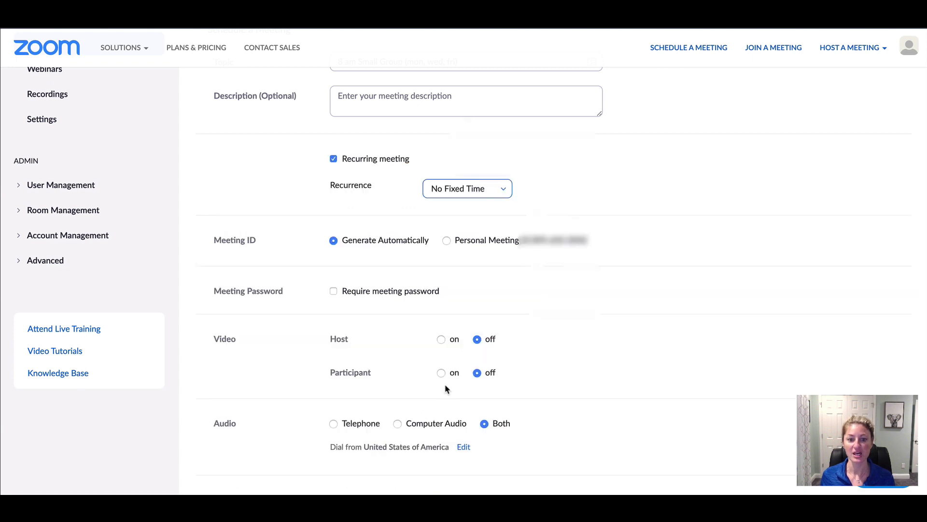
{"action": "scroll", "coordinate": [433, 205], "scroll_direction": "up", "scroll_amount": 3}
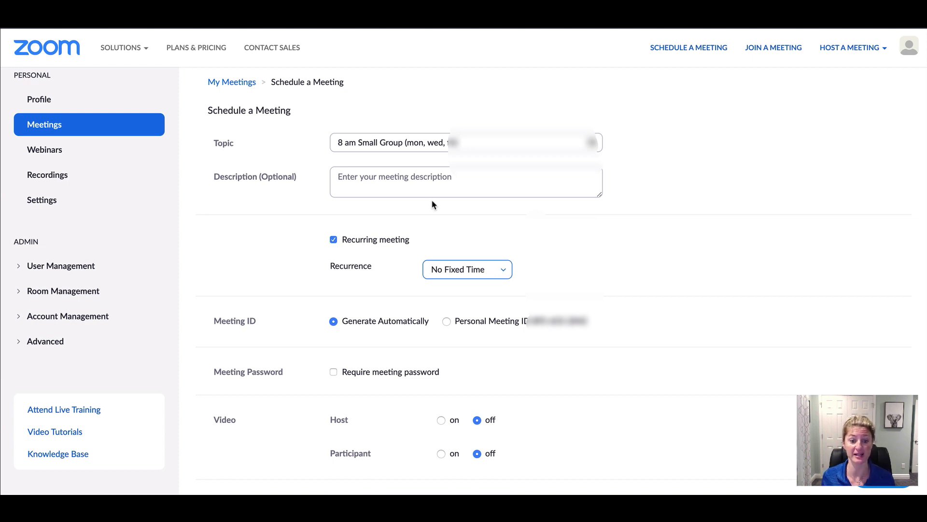
{"action": "scroll", "coordinate": [406, 286], "scroll_direction": "down", "scroll_amount": 1}
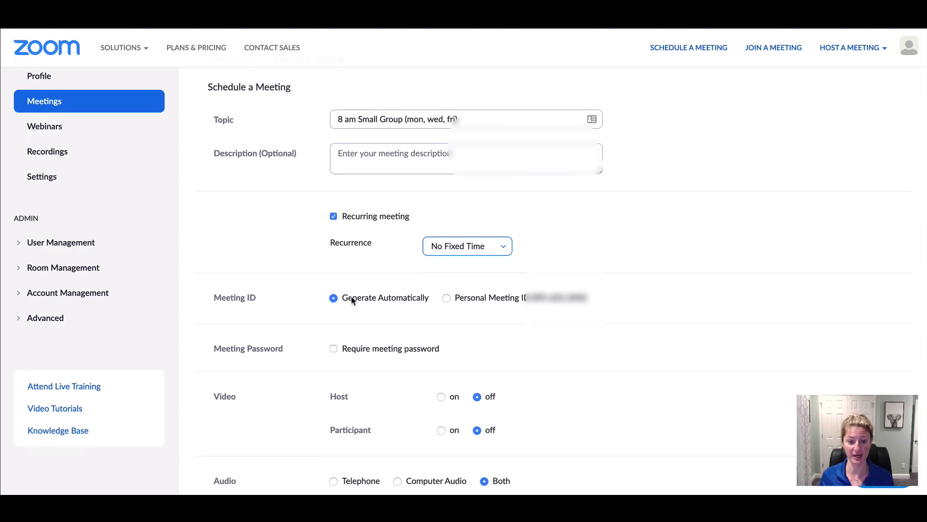
{"action": "scroll", "coordinate": [352, 300], "scroll_direction": "down", "scroll_amount": 3}
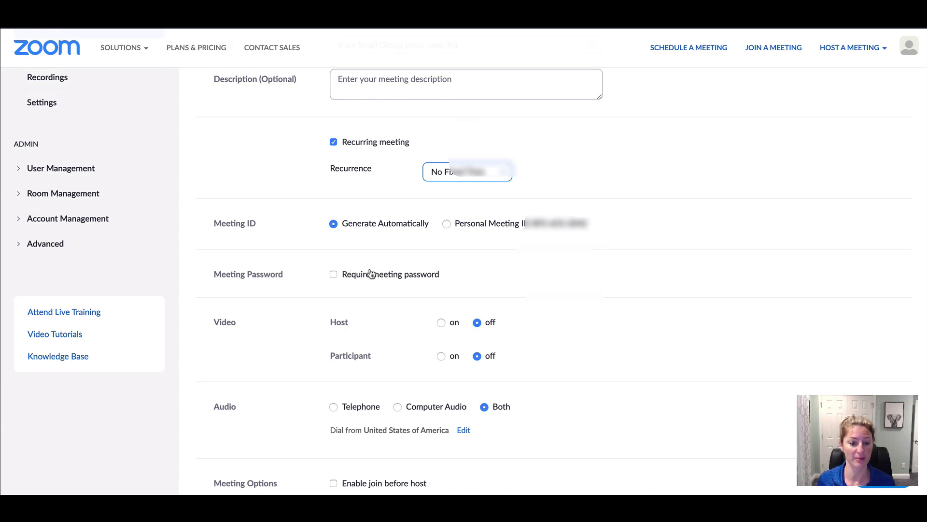
{"action": "scroll", "coordinate": [352, 296], "scroll_direction": "down", "scroll_amount": 2}
Step: Set Host video and Participant video both to on
{"action": "left_click", "coordinate": [441, 265]}
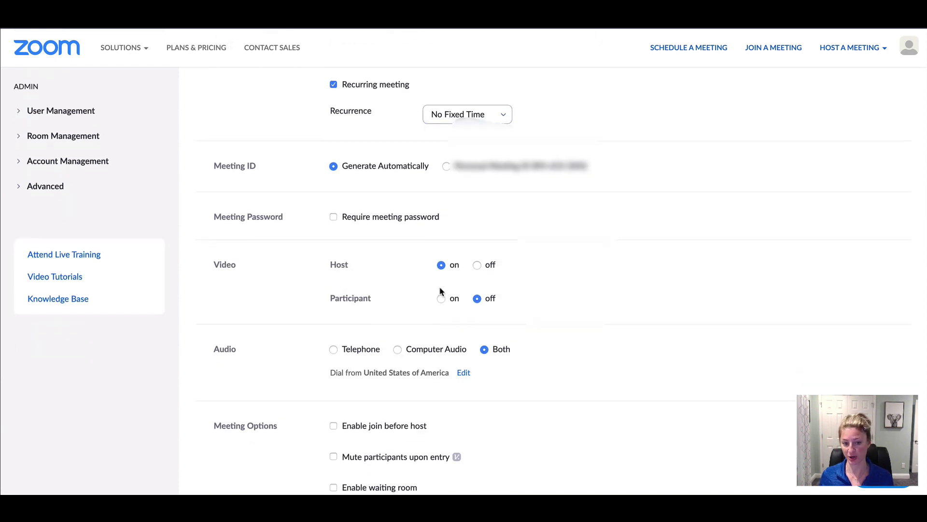
{"action": "left_click", "coordinate": [442, 298]}
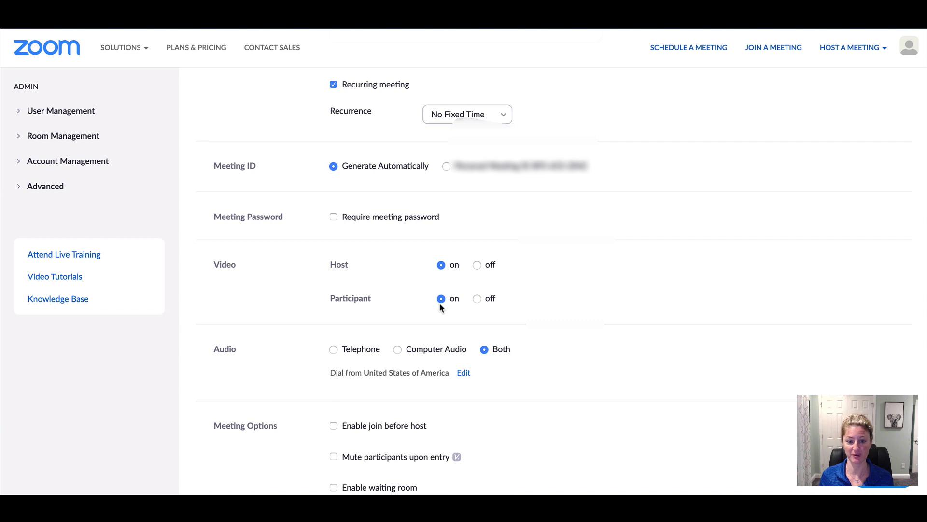
{"action": "scroll", "coordinate": [498, 284], "scroll_direction": "down", "scroll_amount": 3}
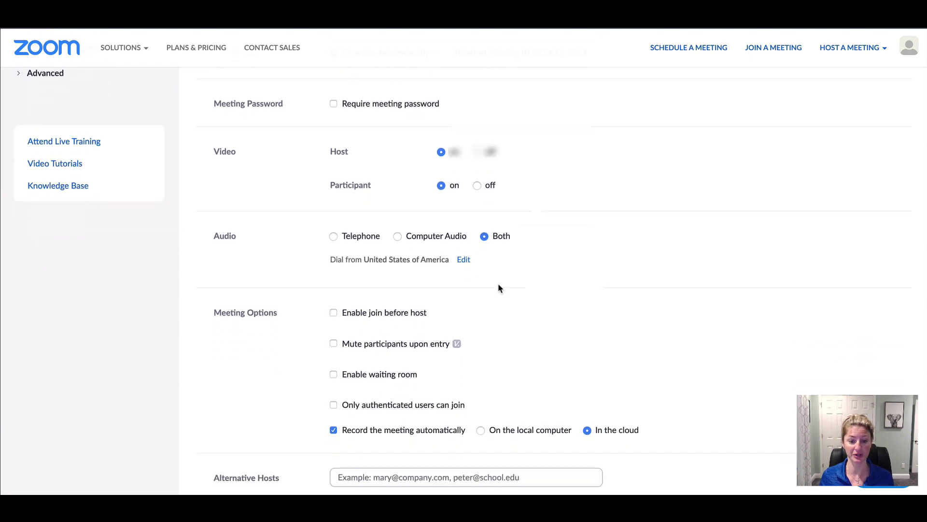
{"action": "scroll", "coordinate": [497, 288], "scroll_direction": "down", "scroll_amount": 1}
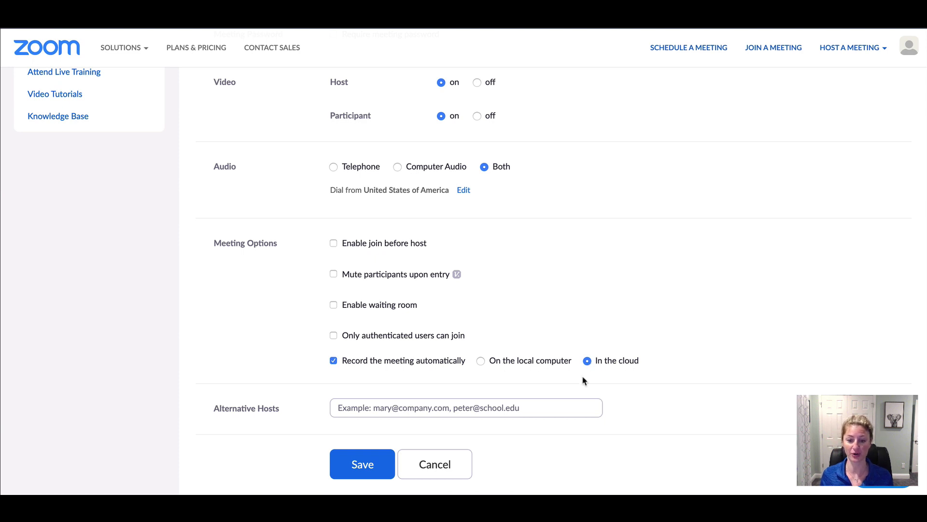
Step: Save the meeting, then select its join link and the meeting ID in the invitation
{"action": "left_click", "coordinate": [377, 462]}
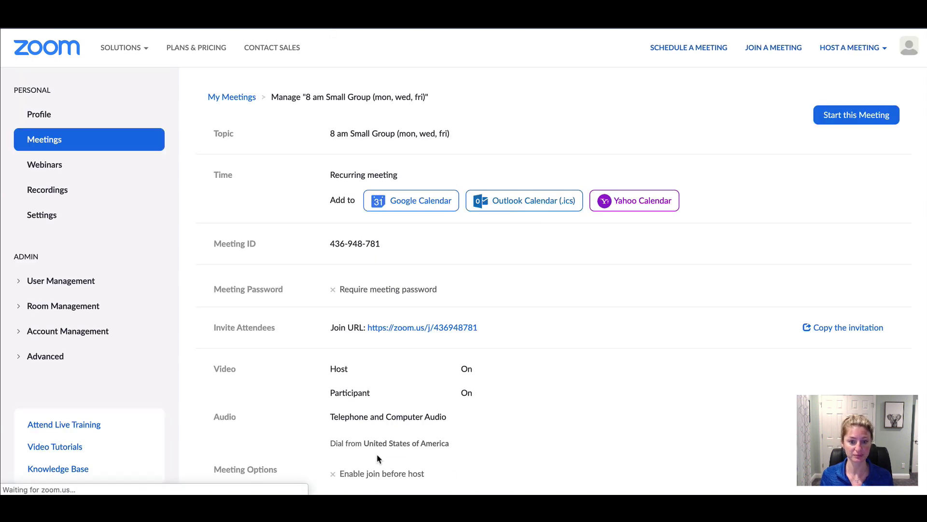
{"action": "scroll", "coordinate": [599, 335], "scroll_direction": "down", "scroll_amount": 2}
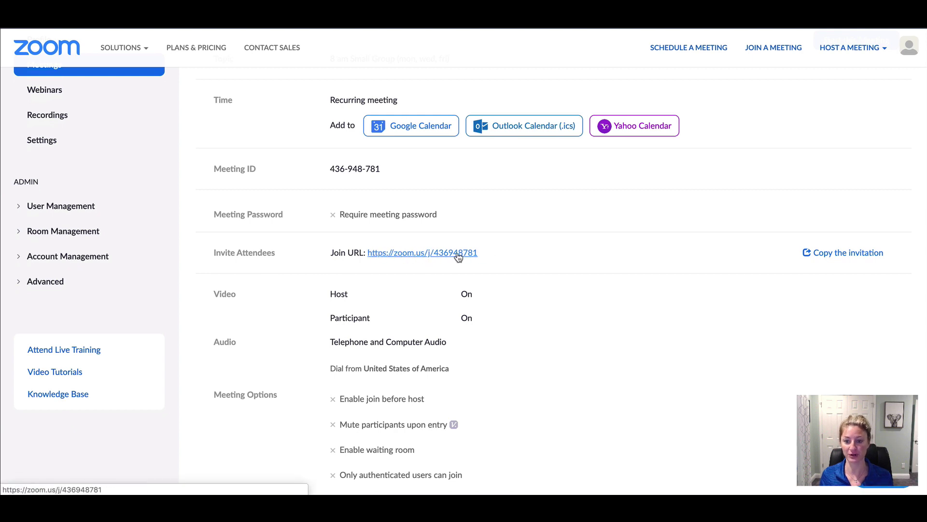
{"action": "left_click_drag", "start_coordinate": [483, 253], "coordinate": [370, 249]}
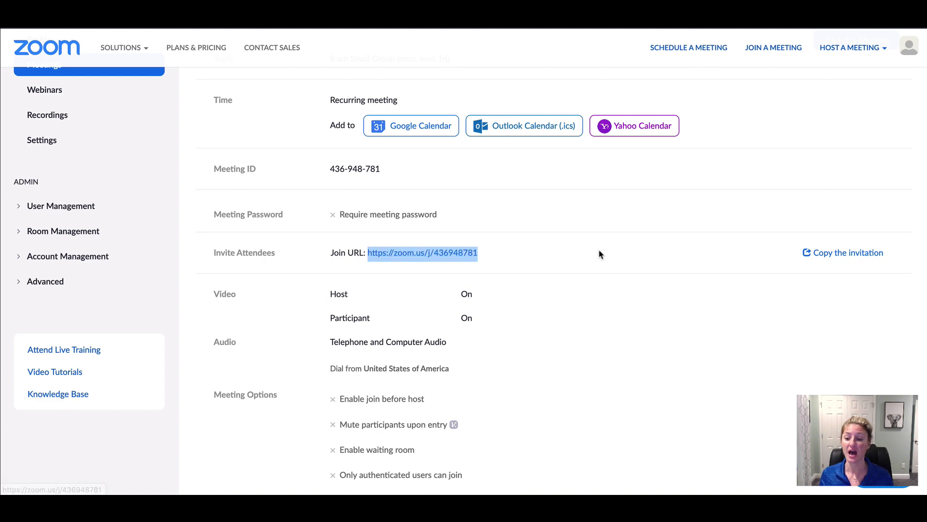
{"action": "left_click", "coordinate": [839, 253]}
{"action": "scroll", "coordinate": [405, 188], "scroll_direction": "down", "scroll_amount": 3}
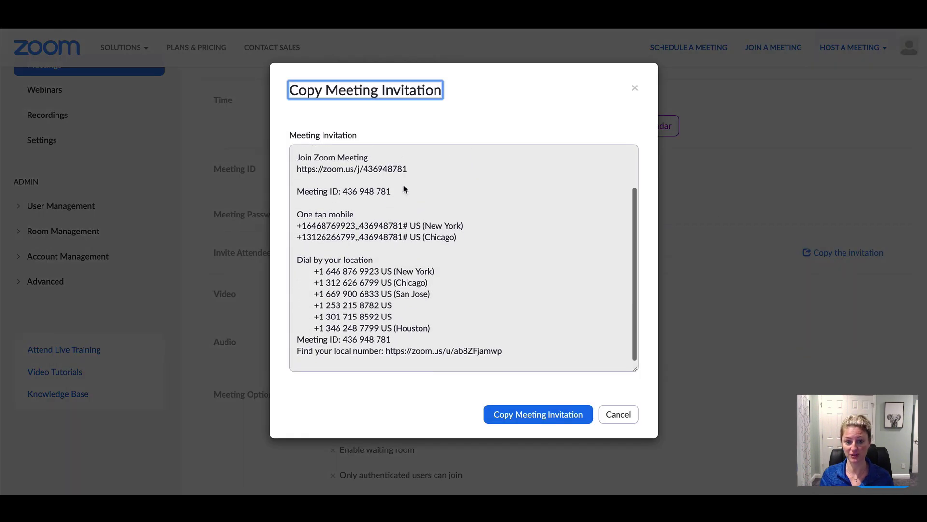
{"action": "scroll", "coordinate": [410, 260], "scroll_direction": "up", "scroll_amount": 3}
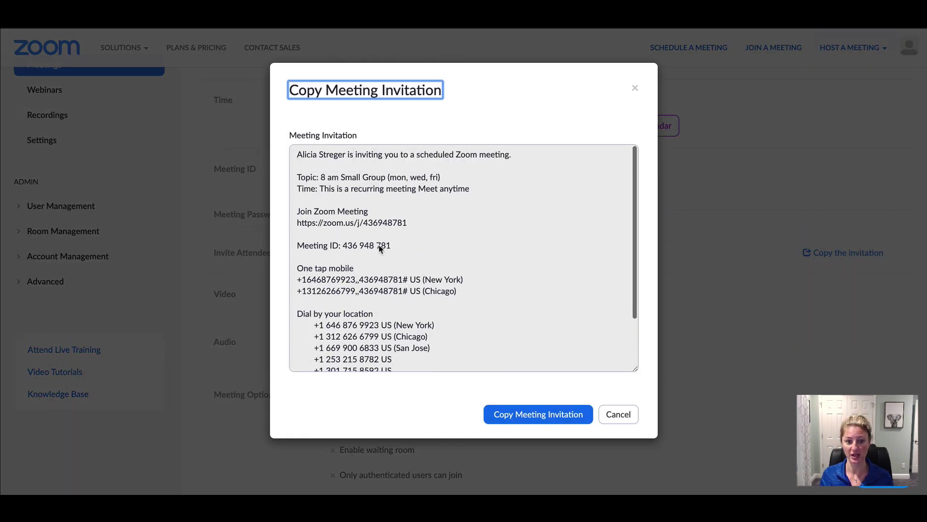
{"action": "left_click_drag", "start_coordinate": [391, 246], "coordinate": [344, 245]}
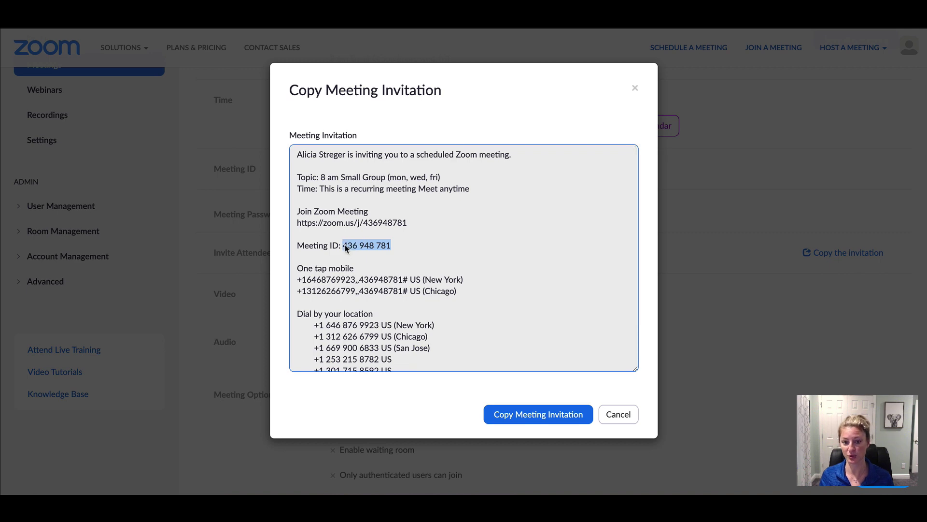
{"action": "left_click", "coordinate": [618, 414]}
{"action": "scroll", "coordinate": [709, 369], "scroll_direction": "down", "scroll_amount": 3}
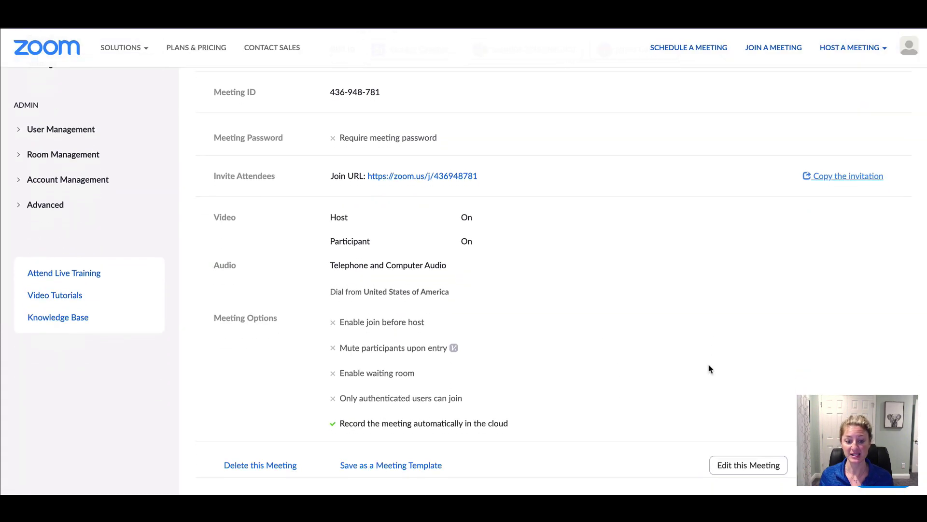
{"action": "scroll", "coordinate": [709, 368], "scroll_direction": "up", "scroll_amount": 6}
{"action": "left_click", "coordinate": [60, 145]}
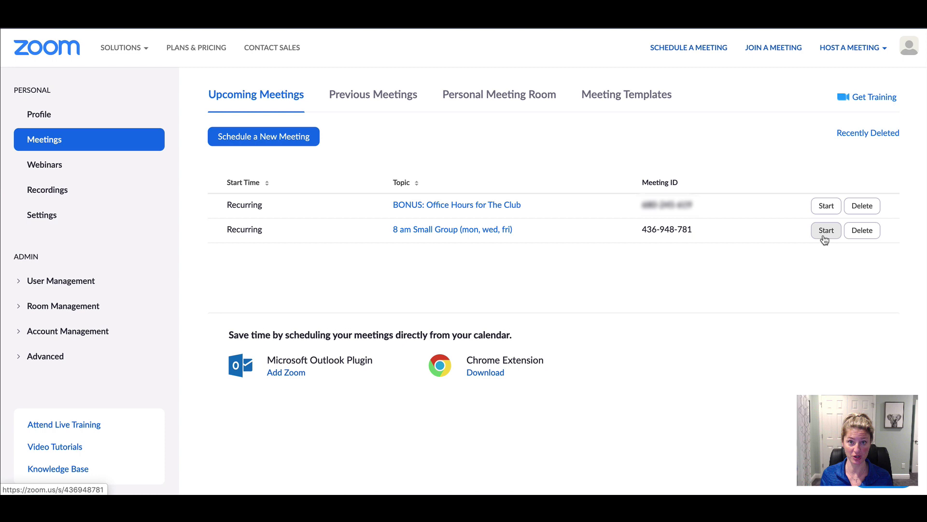
{"action": "left_click", "coordinate": [435, 229]}
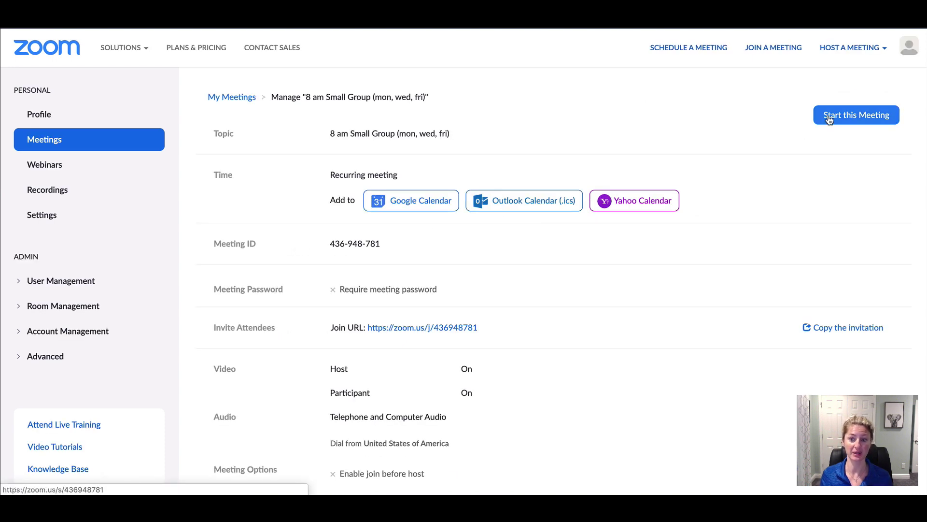